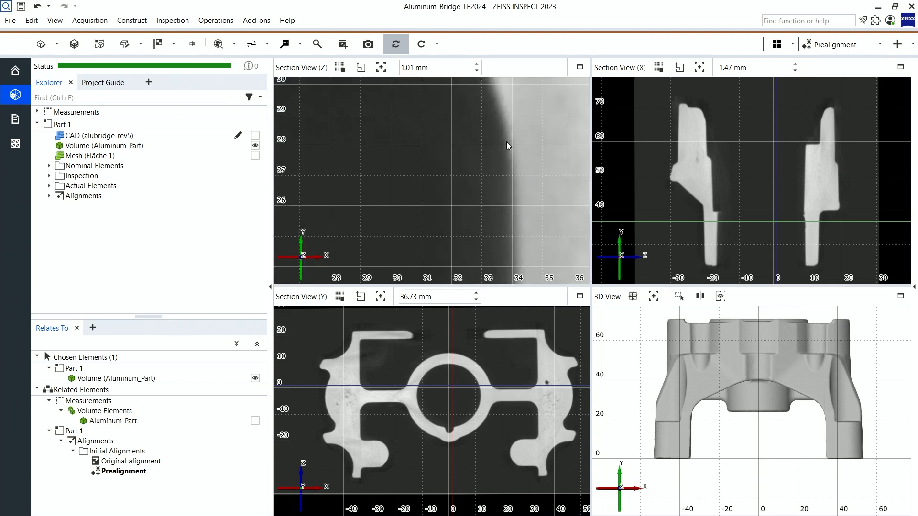
Step: Set the volume slices display of the Aluminum_Part volume to Raw data and check its voxel edges in the Z section view
{"action": "scroll", "coordinate": [512, 170], "scroll_direction": "up", "scroll_amount": 3}
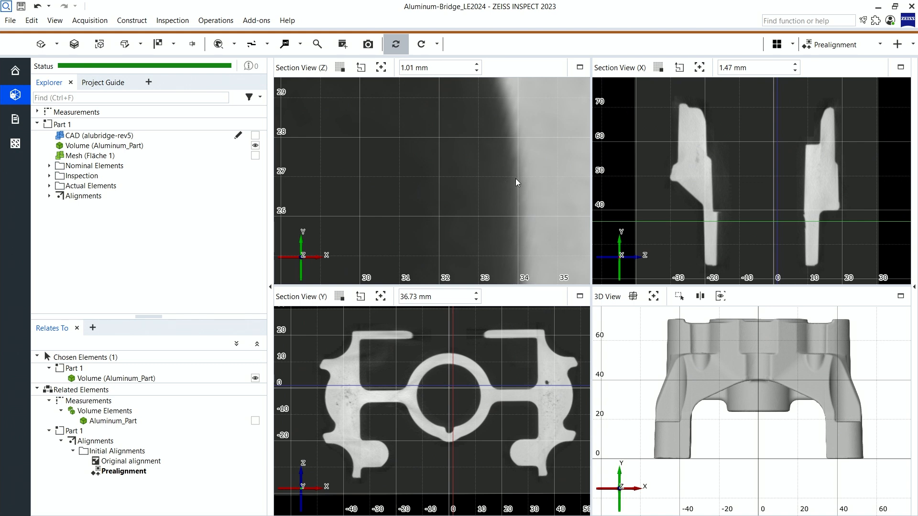
{"action": "left_click", "coordinate": [914, 288]}
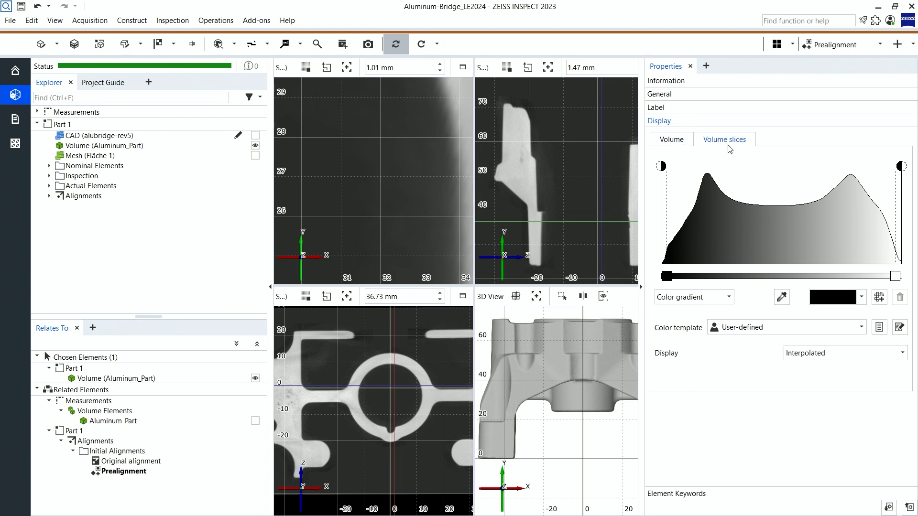
{"action": "left_click", "coordinate": [816, 354]}
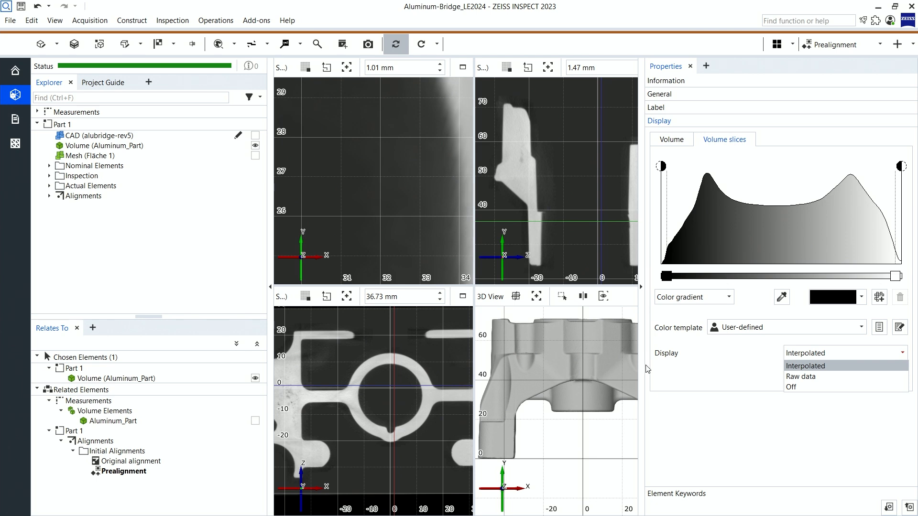
{"action": "left_click", "coordinate": [813, 377]}
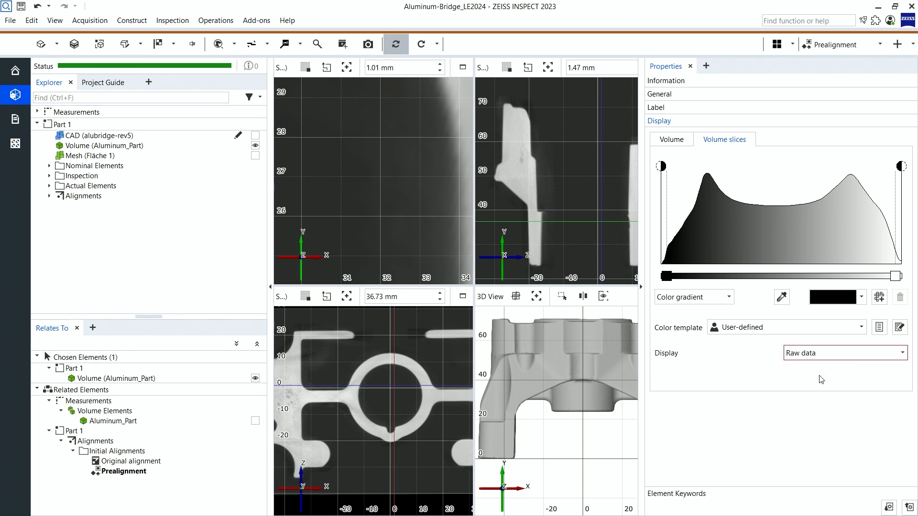
{"action": "left_click", "coordinate": [642, 287]}
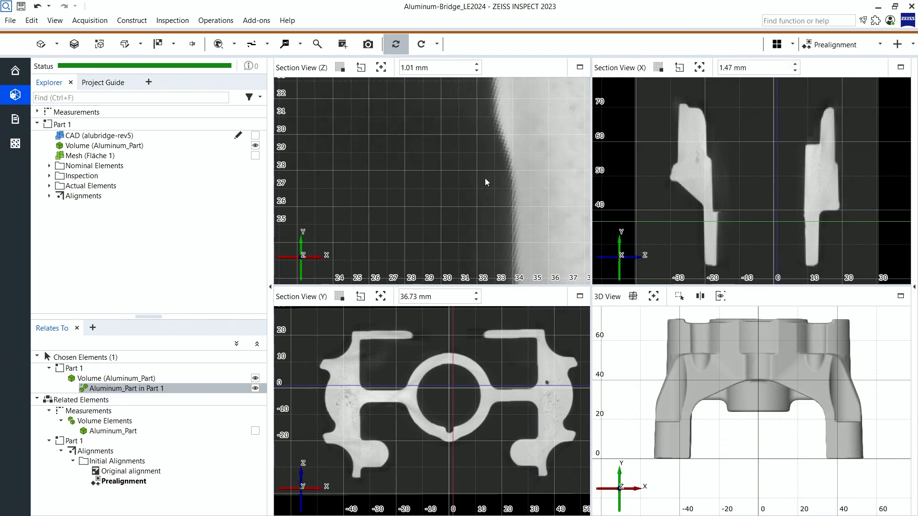
{"action": "scroll", "coordinate": [515, 188], "scroll_direction": "up", "scroll_amount": 4}
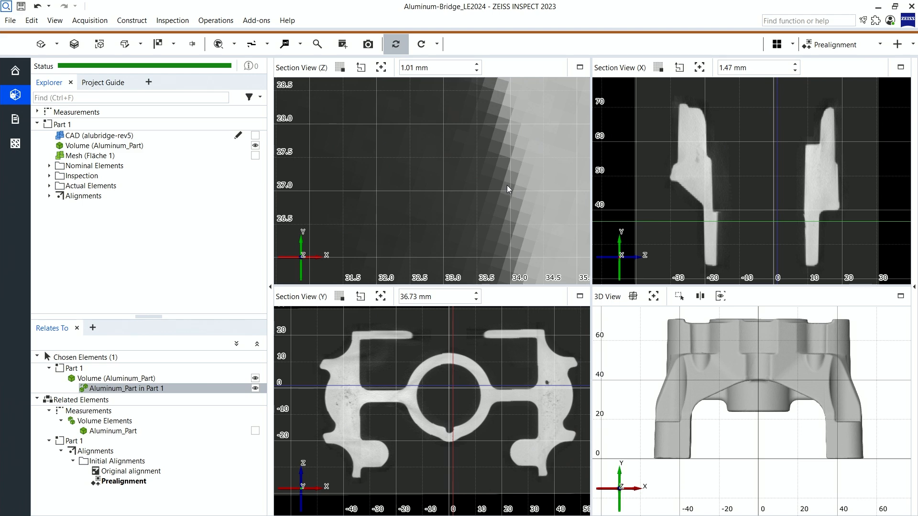
{"action": "scroll", "coordinate": [508, 185], "scroll_direction": "down", "scroll_amount": 11}
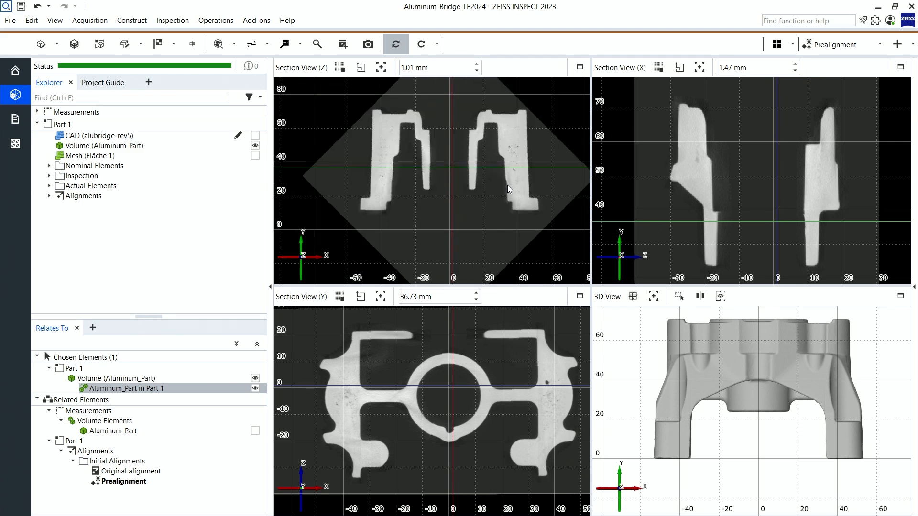
Step: Browse the Z section through the part in both directions, ending at -14.57 mm, and examine the slice at different magnifications
{"action": "scroll", "coordinate": [508, 185], "scroll_direction": "up", "scroll_amount": 2}
{"action": "right_click_drag", "start_coordinate": [494, 171], "coordinate": [497, 198]}
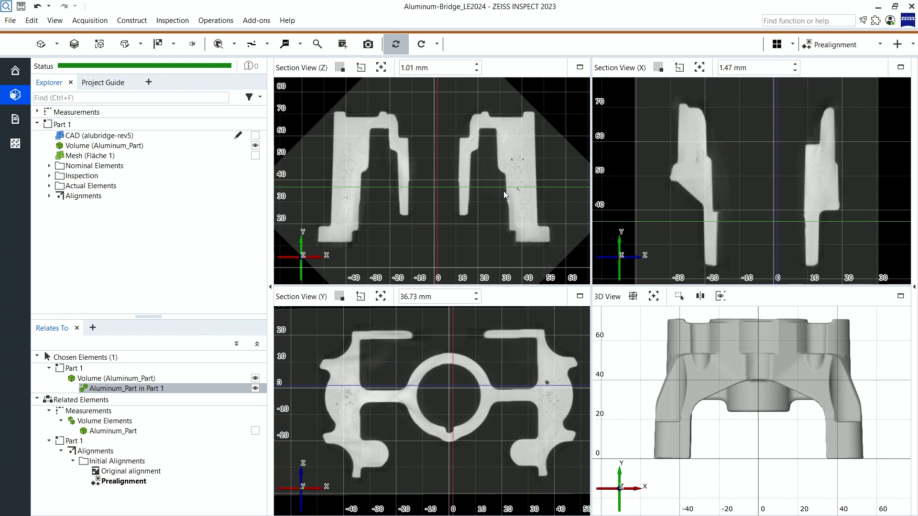
{"action": "scroll", "coordinate": [506, 199], "scroll_direction": "up", "scroll_amount": 10, "text": "shift"}
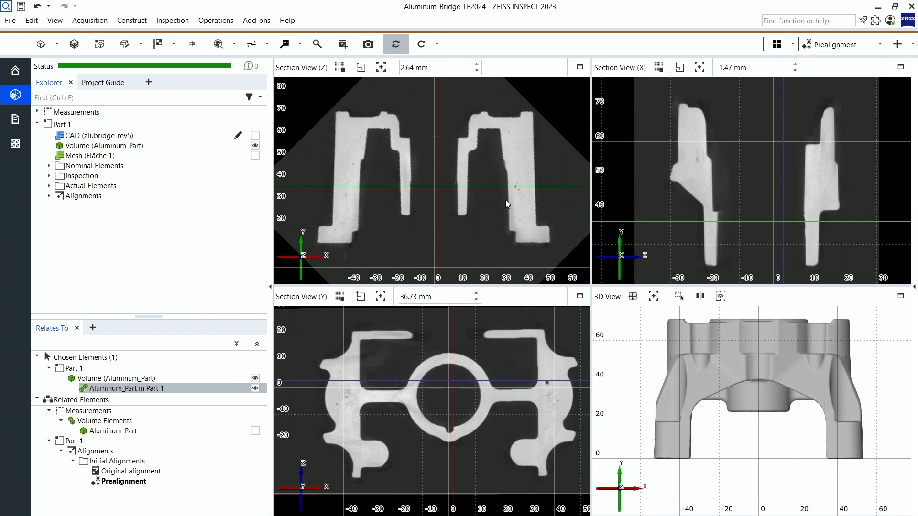
{"action": "scroll", "coordinate": [505, 200], "scroll_direction": "up", "scroll_amount": 11, "text": "shift"}
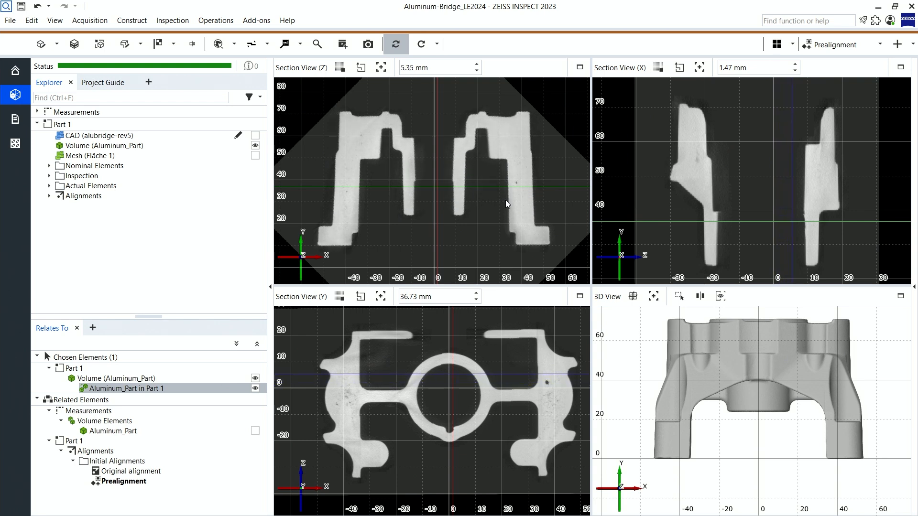
{"action": "scroll", "coordinate": [505, 199], "scroll_direction": "up", "scroll_amount": 8, "text": "shift"}
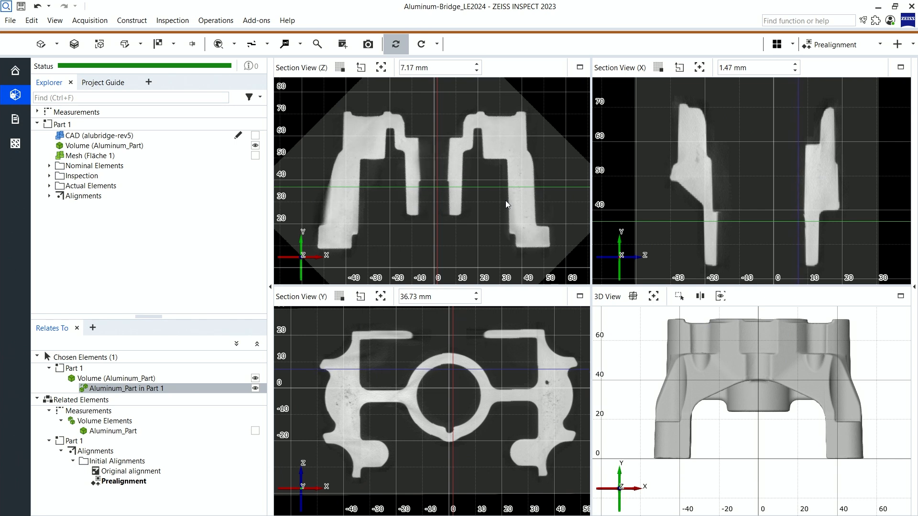
{"action": "scroll", "coordinate": [506, 200], "scroll_direction": "up", "scroll_amount": 15, "text": "shift"}
{"action": "scroll", "coordinate": [506, 200], "scroll_direction": "down", "scroll_amount": 15, "text": "shift"}
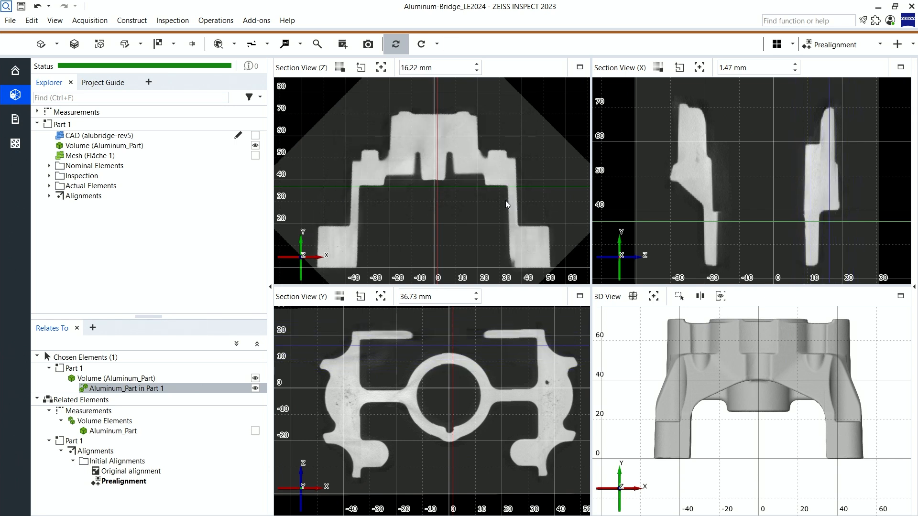
{"action": "scroll", "coordinate": [506, 200], "scroll_direction": "down", "scroll_amount": 9, "text": "shift"}
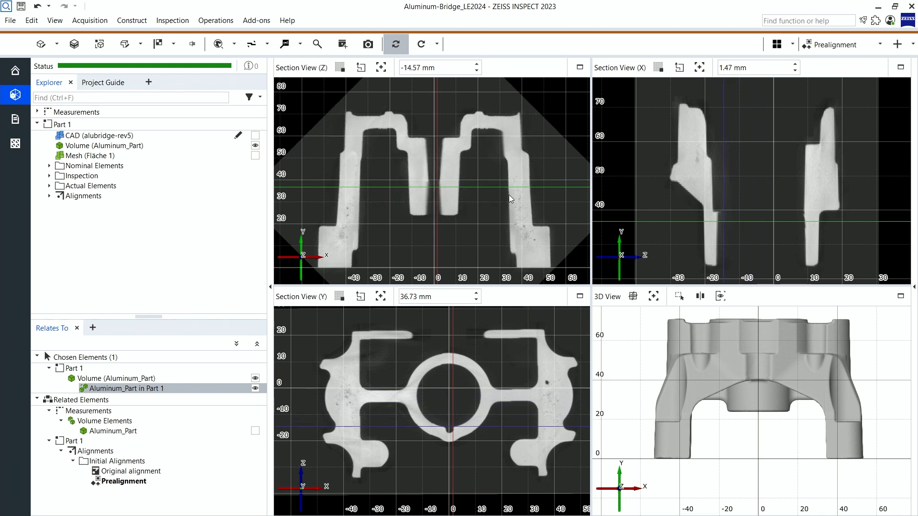
{"action": "scroll", "coordinate": [509, 195], "scroll_direction": "down", "scroll_amount": 3}
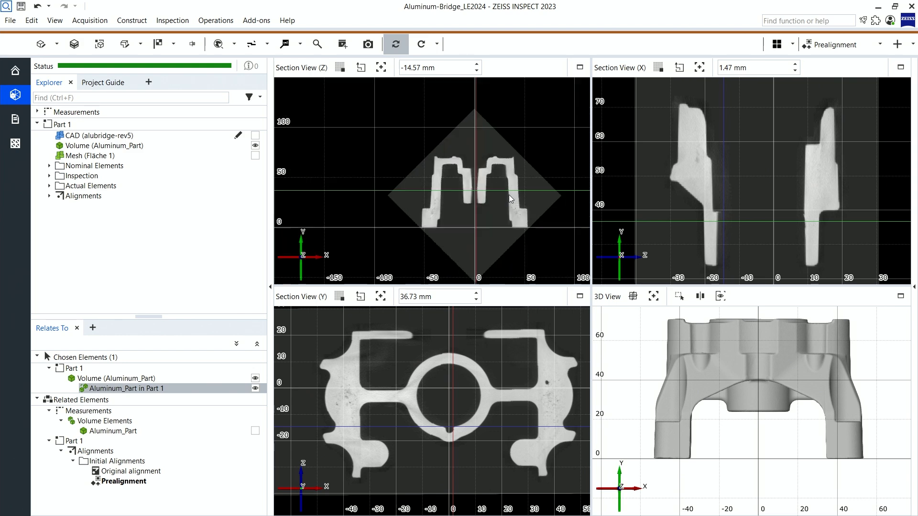
{"action": "scroll", "coordinate": [509, 194], "scroll_direction": "up", "scroll_amount": 6}
{"action": "scroll", "coordinate": [508, 193], "scroll_direction": "down", "scroll_amount": 5}
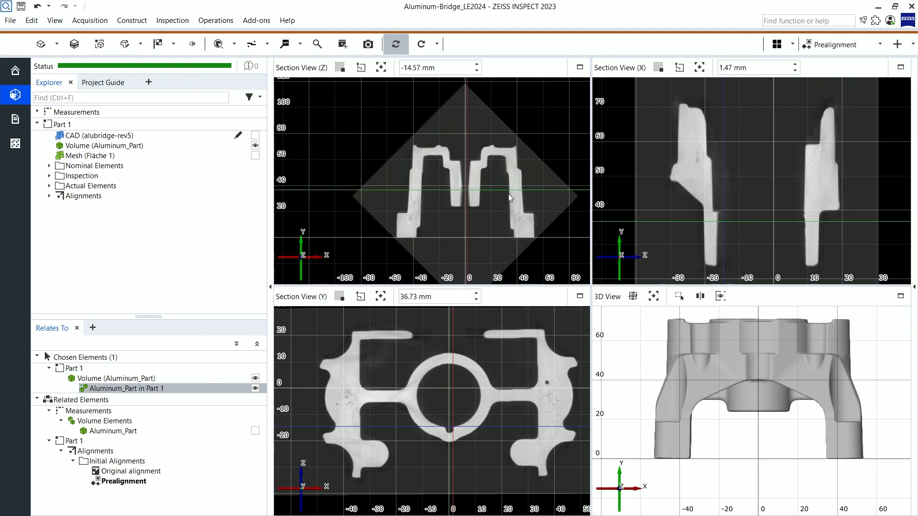
{"action": "scroll", "coordinate": [509, 193], "scroll_direction": "up", "scroll_amount": 5}
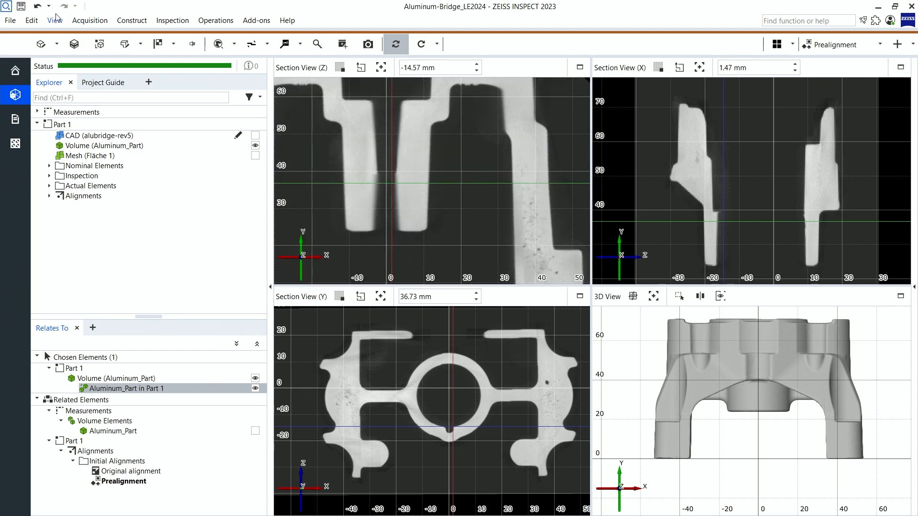
Step: Open the general preferences option for using the "Alt" key for zoom in section views
{"action": "left_click", "coordinate": [33, 21]}
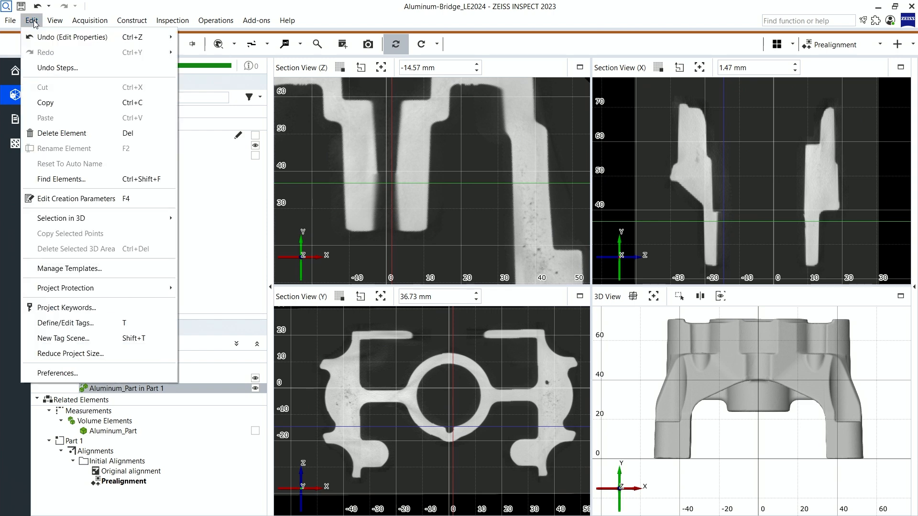
{"action": "left_click", "coordinate": [103, 373]}
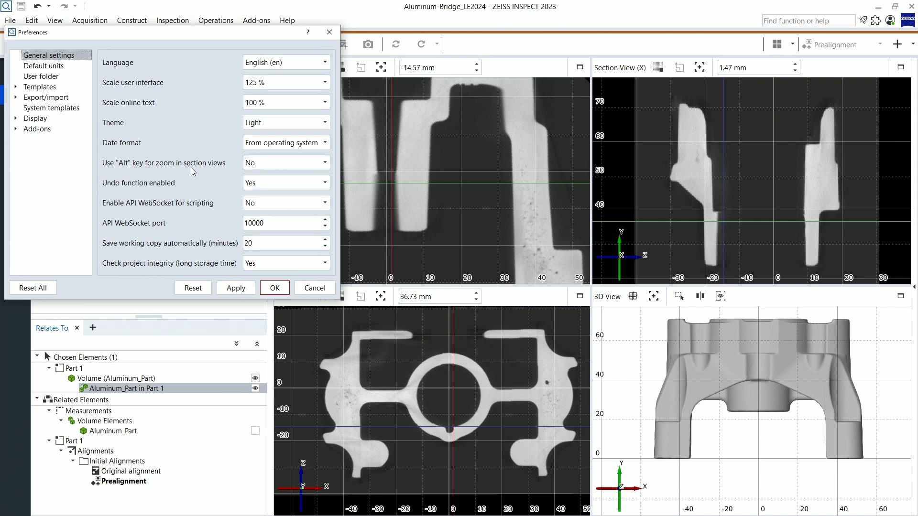
{"action": "left_click", "coordinate": [262, 165]}
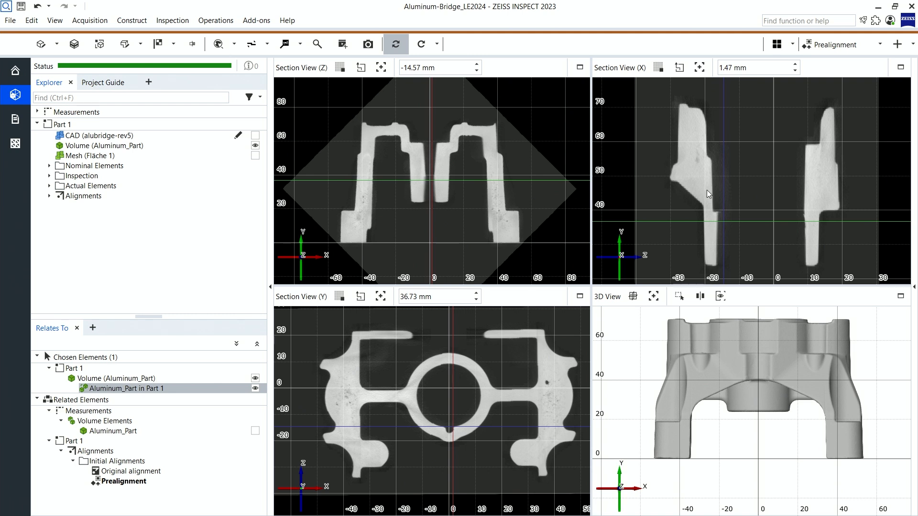
Step: Turn the 3D part to an oblique view and show the Fläche 1 mesh together with the volume
{"action": "scroll", "coordinate": [696, 350], "scroll_direction": "down", "scroll_amount": 5}
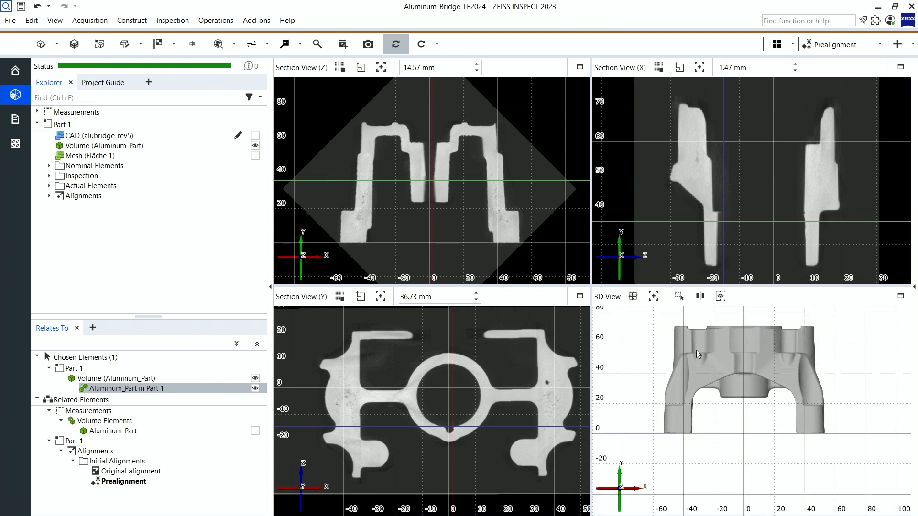
{"action": "left_click_drag", "start_coordinate": [697, 350], "coordinate": [707, 364]}
{"action": "scroll", "coordinate": [712, 354], "scroll_direction": "up", "scroll_amount": 5}
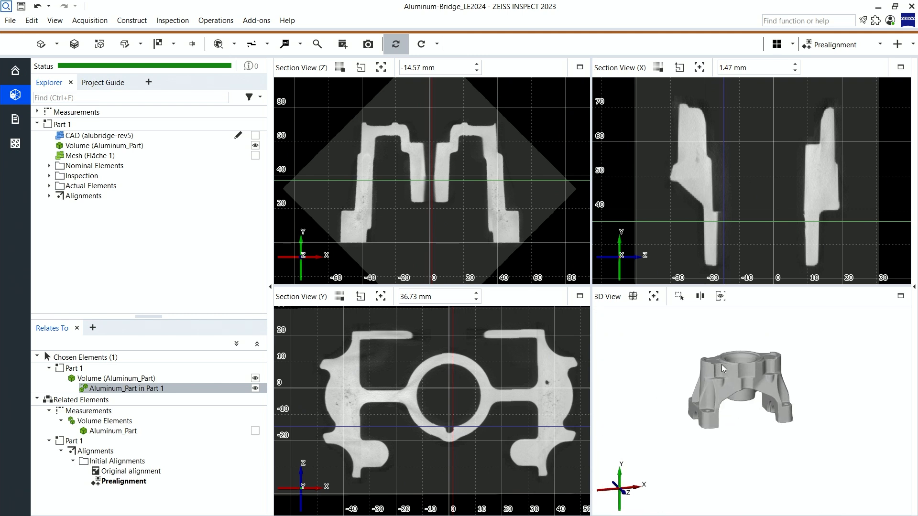
{"action": "left_click", "coordinate": [253, 156]}
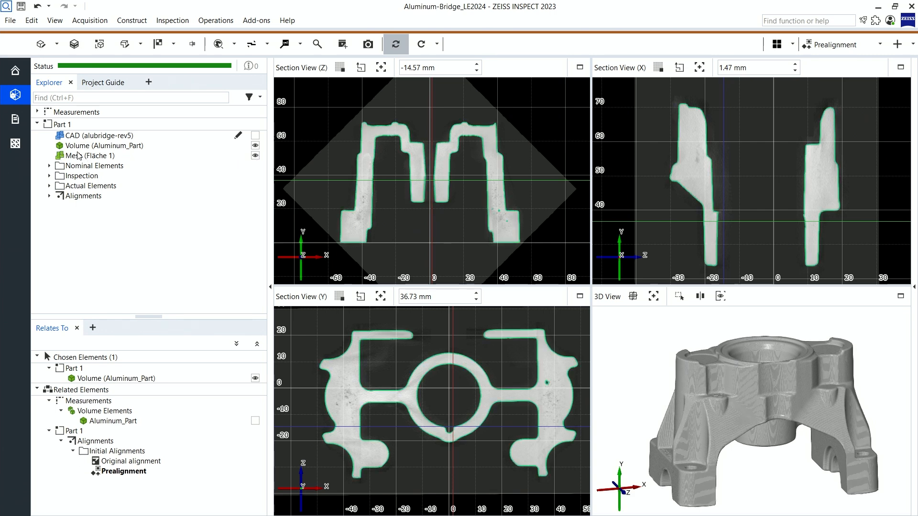
Step: Examine the mesh outline in the Z section view and the mesh surface close up in the 3D view
{"action": "scroll", "coordinate": [428, 148], "scroll_direction": "up", "scroll_amount": 5}
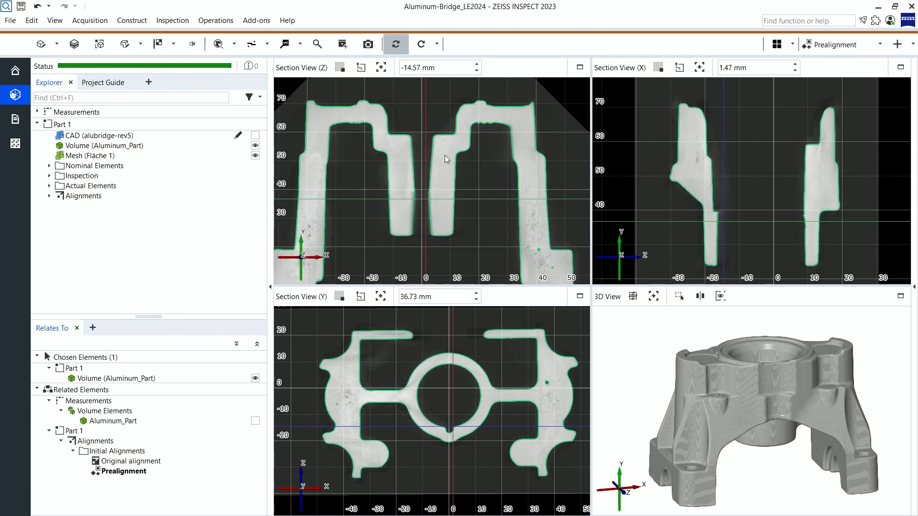
{"action": "scroll", "coordinate": [416, 209], "scroll_direction": "down", "scroll_amount": 5}
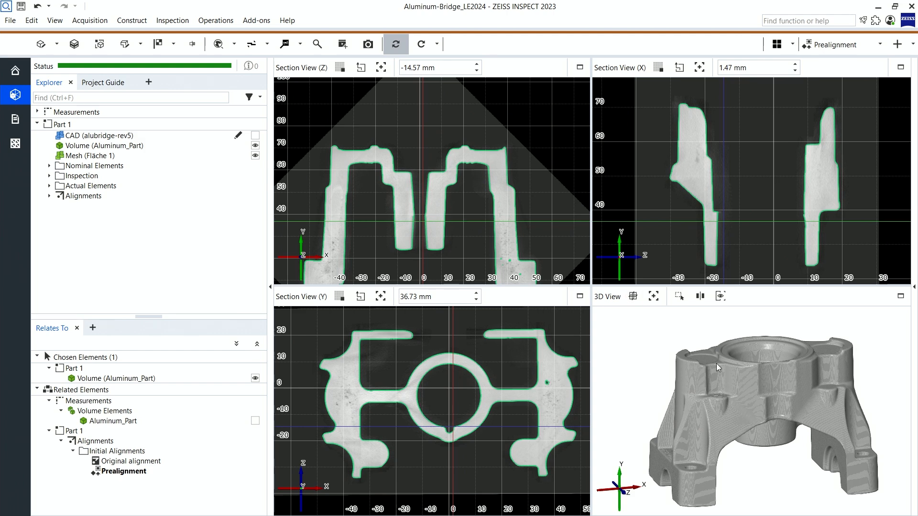
{"action": "scroll", "coordinate": [747, 378], "scroll_direction": "up", "scroll_amount": 10}
{"action": "mouse_move", "coordinate": [753, 363]}
{"action": "left_mouse_down"}
{"action": "mouse_move", "coordinate": [767, 356]}
{"action": "mouse_move", "coordinate": [757, 361]}
{"action": "left_mouse_up"}
{"action": "scroll", "coordinate": [755, 361], "scroll_direction": "up", "scroll_amount": 8}
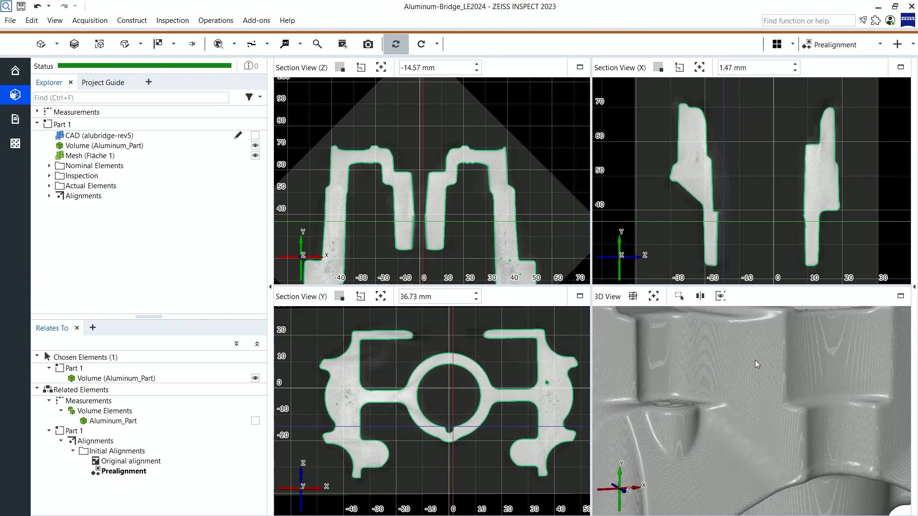
{"action": "scroll", "coordinate": [691, 345], "scroll_direction": "down", "scroll_amount": 4}
{"action": "mouse_move", "coordinate": [713, 341]}
{"action": "left_mouse_down"}
{"action": "mouse_move", "coordinate": [705, 350]}
{"action": "mouse_move", "coordinate": [719, 354]}
{"action": "left_mouse_up"}
{"action": "scroll", "coordinate": [696, 349], "scroll_direction": "down", "scroll_amount": 5}
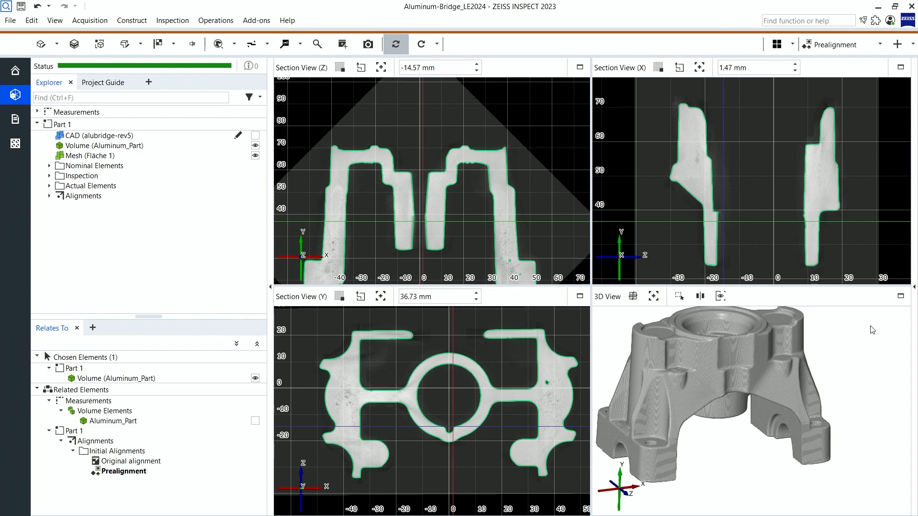
Step: Switch the Aluminum_Part volume's 3D display to Off, leaving its slice display settings as they are
{"action": "left_click", "coordinate": [914, 287]}
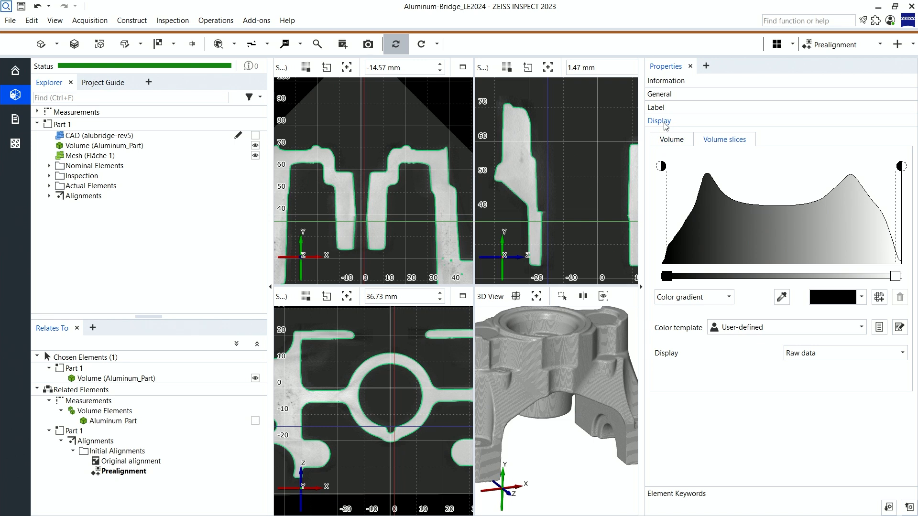
{"action": "left_click", "coordinate": [671, 139]}
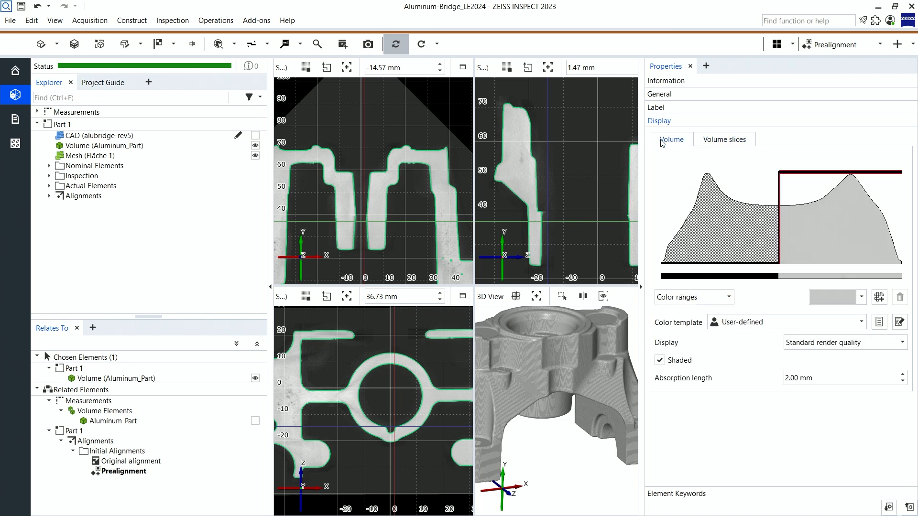
{"action": "left_click", "coordinate": [831, 342]}
{"action": "left_click", "coordinate": [811, 377]}
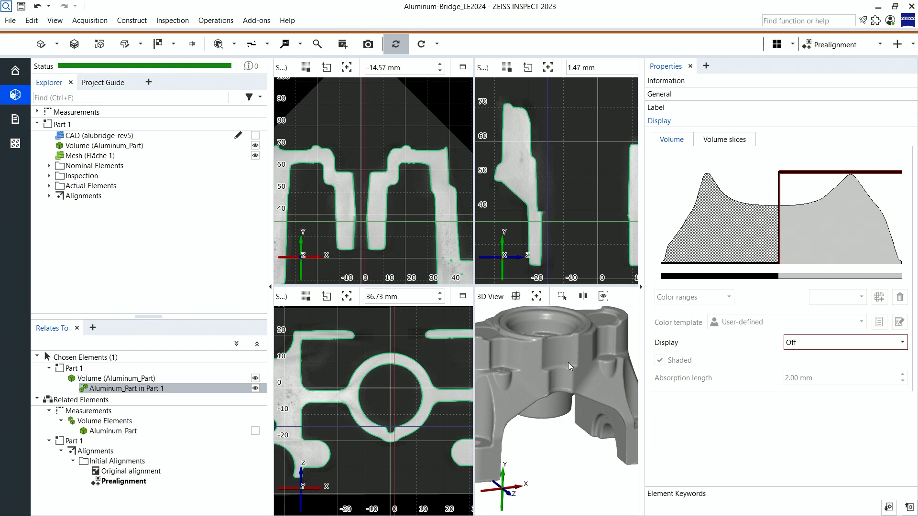
{"action": "left_click", "coordinate": [725, 139]}
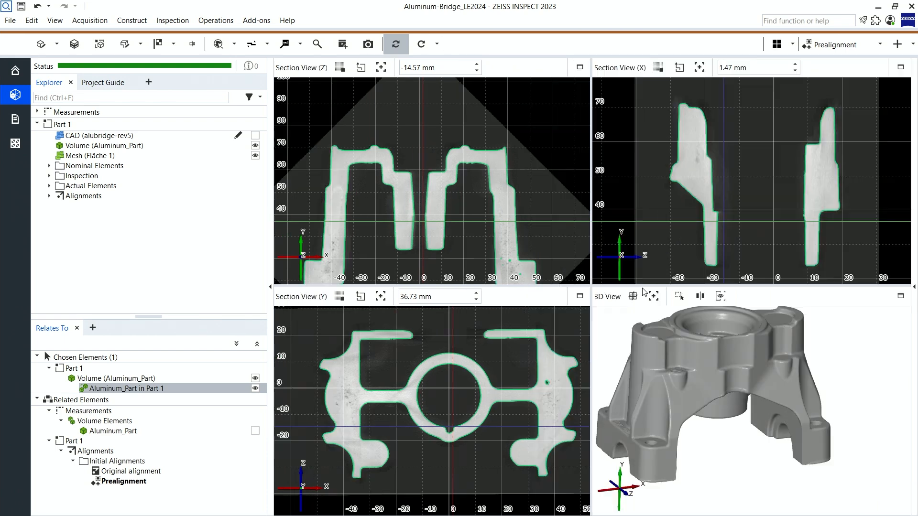
{"action": "left_click", "coordinate": [641, 287]}
Step: Show only the alubridge-rev5 CAD model in the views and add the Aluminum_Part volume to it
{"action": "left_click_drag", "start_coordinate": [101, 136], "coordinate": [460, 179]}
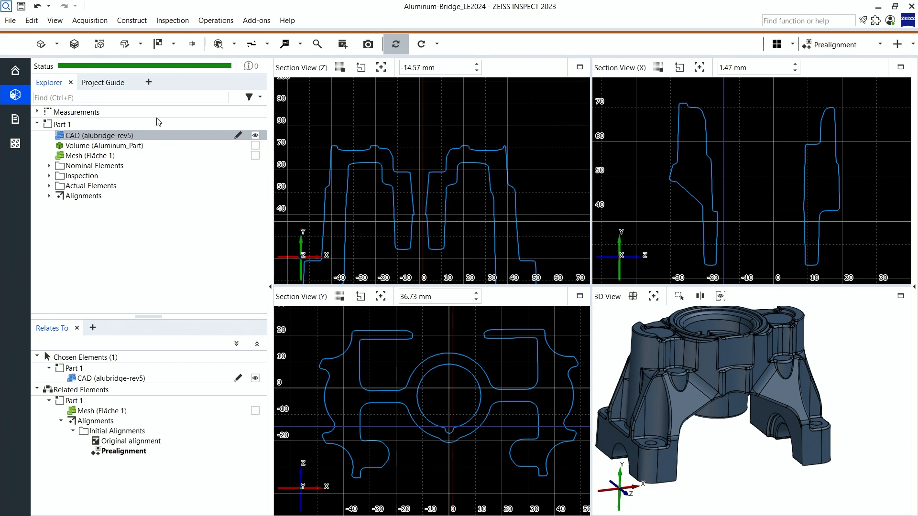
{"action": "left_click", "coordinate": [255, 145]}
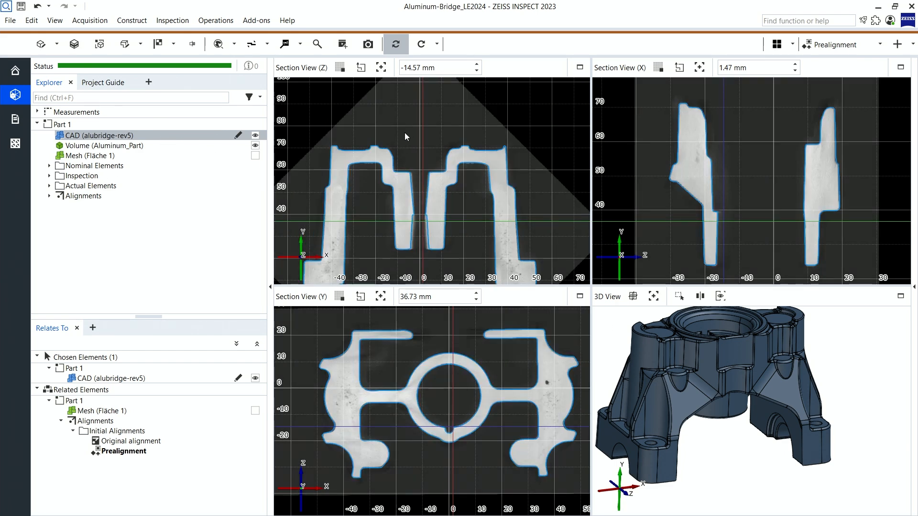
Step: Lock the visibility state of the Aluminum_Part volume and select the Fläche 1 mesh
{"action": "right_click", "coordinate": [405, 133]}
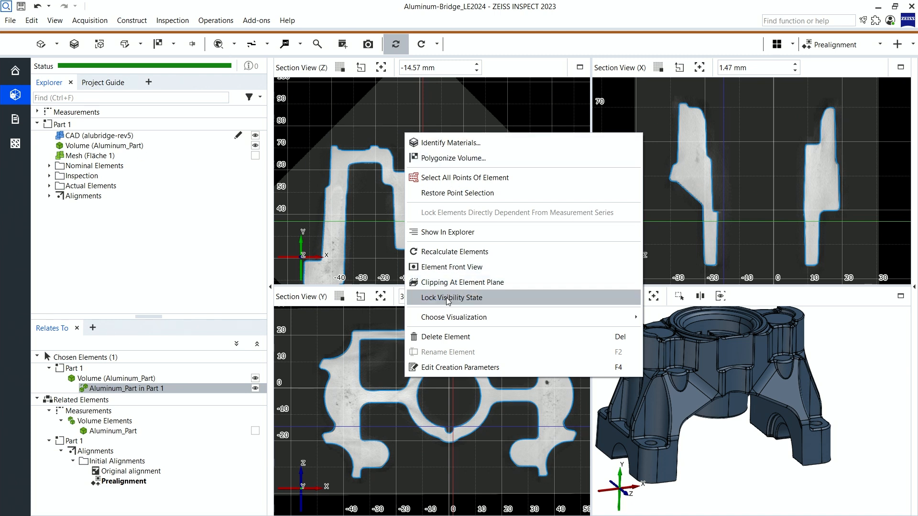
{"action": "left_click", "coordinate": [466, 299]}
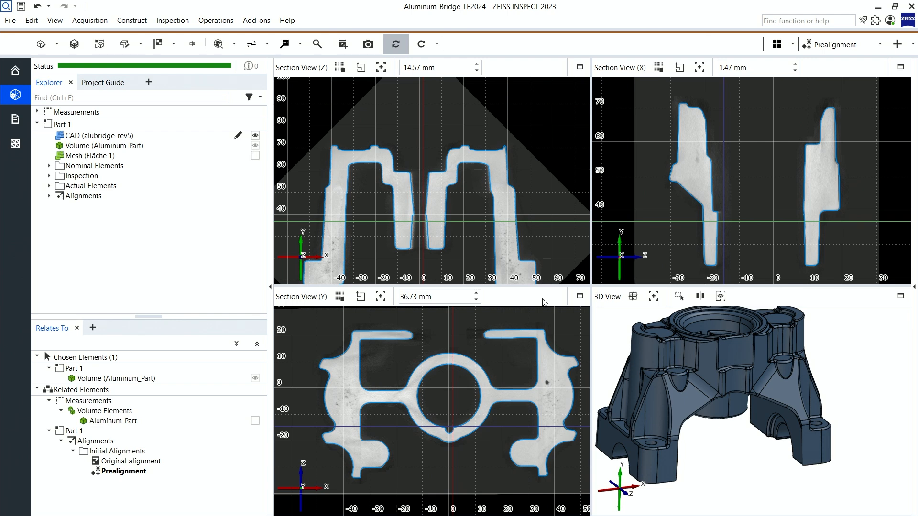
{"action": "left_click", "coordinate": [137, 158]}
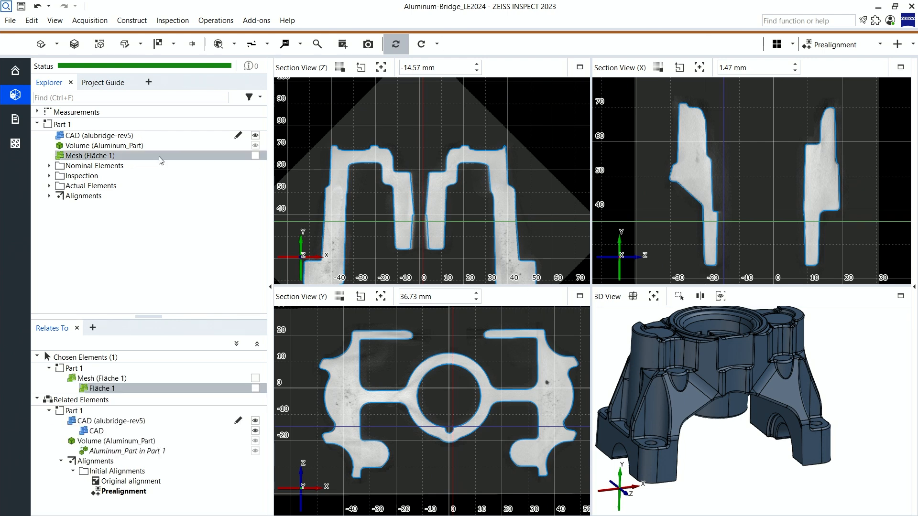
Step: Show the Fläche 1 mesh exclusively in the views in place of the CAD, with the locked volume still displayed
{"action": "right_click", "coordinate": [322, 145]}
{"action": "left_click", "coordinate": [383, 188]}
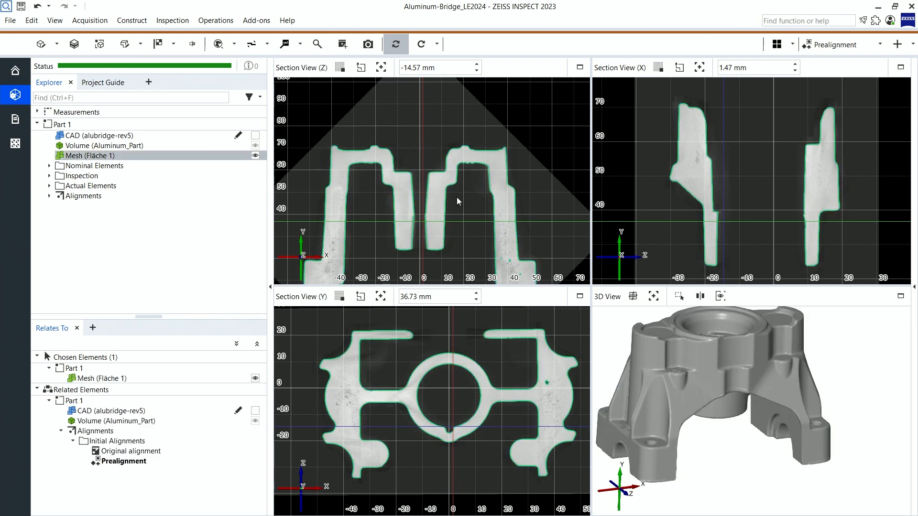
{"action": "right_click_drag", "start_coordinate": [471, 226], "coordinate": [483, 171]}
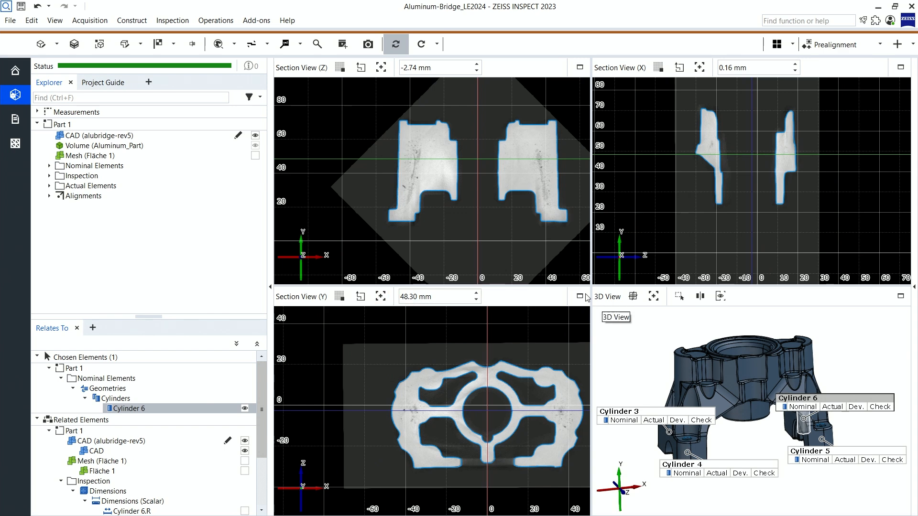
Step: Set the focus point in the Y section at about X -31, Z 12 mm, and on the 3D CAD at about X 40, Y 58, Z 9 mm
{"action": "left_click", "coordinate": [654, 298]}
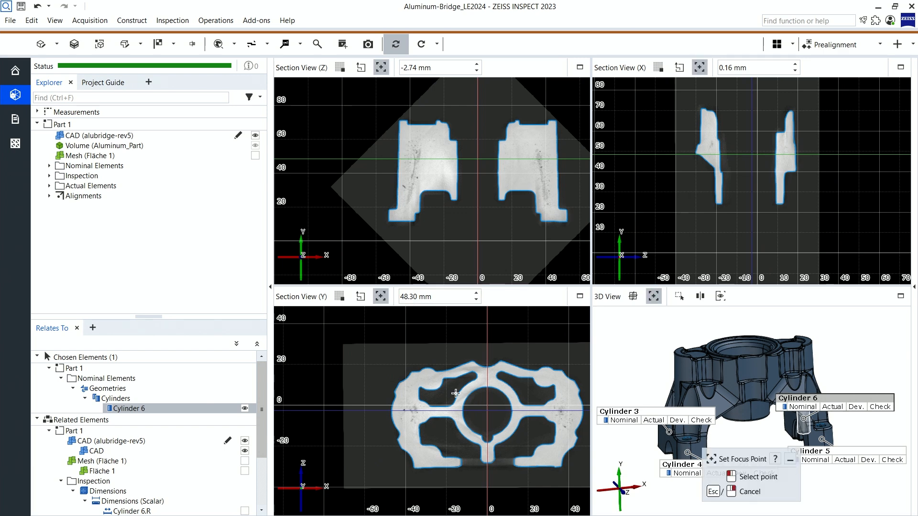
{"action": "left_click", "coordinate": [424, 381]}
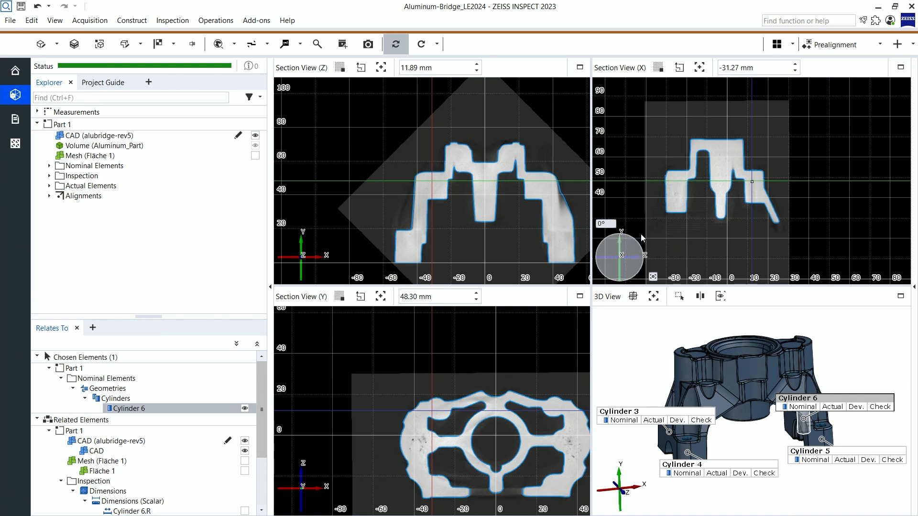
{"action": "left_click", "coordinate": [807, 364], "text": "shift"}
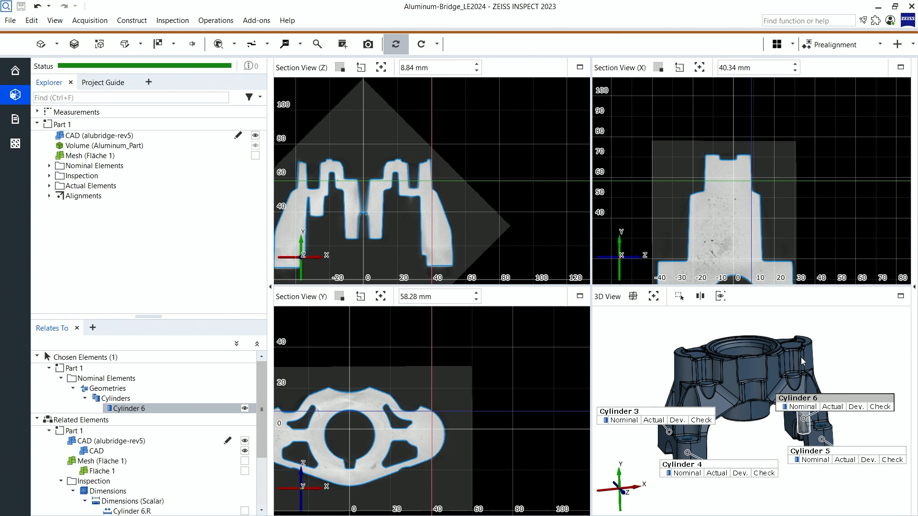
Step: Select the nominal elements Cylinder 3, Cylinder 4, Cylinder 5 and Cylinder 6 in turn to focus the section views on each one
{"action": "left_click", "coordinate": [49, 165]}
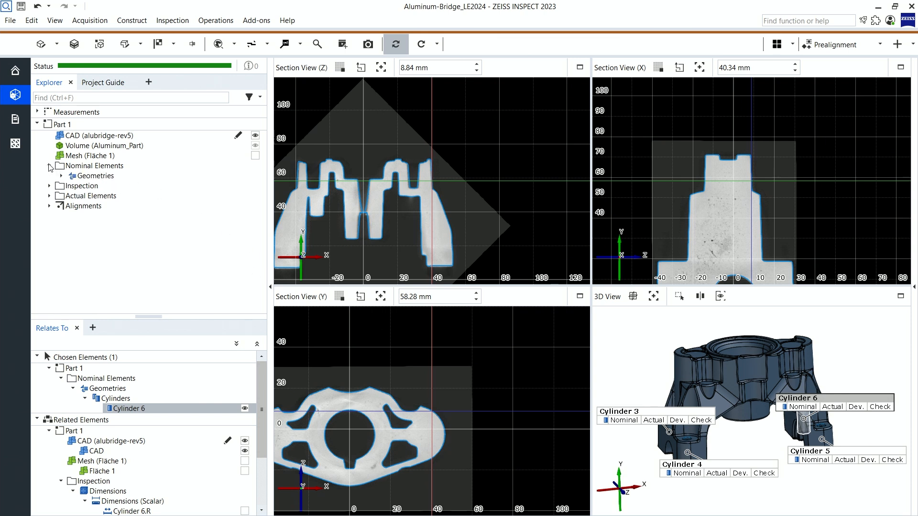
{"action": "left_click", "coordinate": [62, 177]}
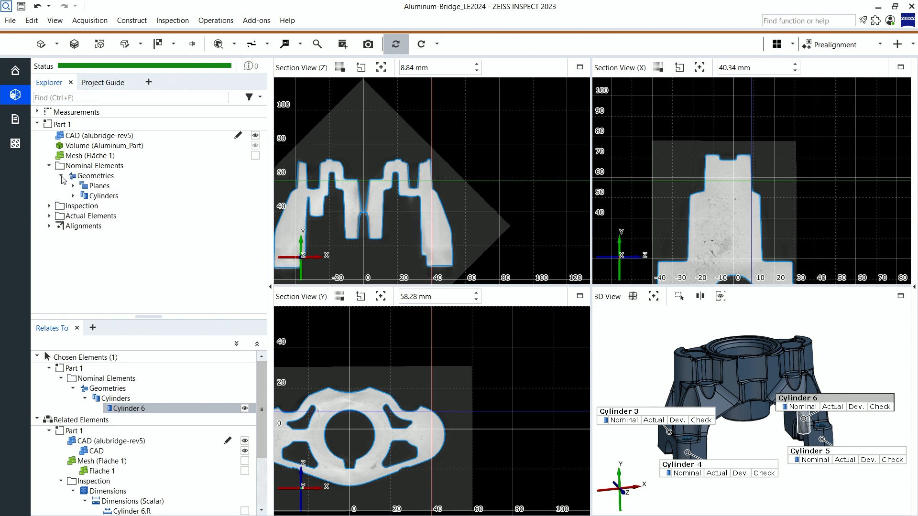
{"action": "left_click", "coordinate": [74, 195]}
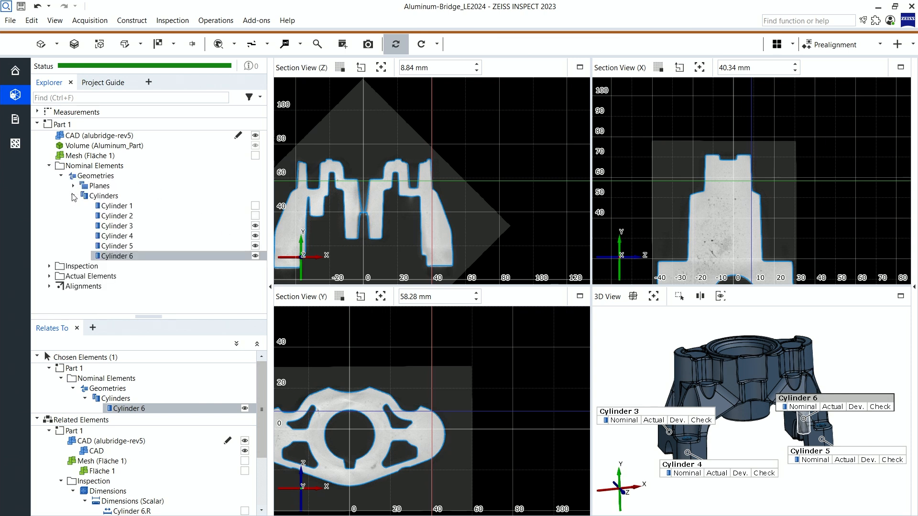
{"action": "left_click", "coordinate": [117, 226]}
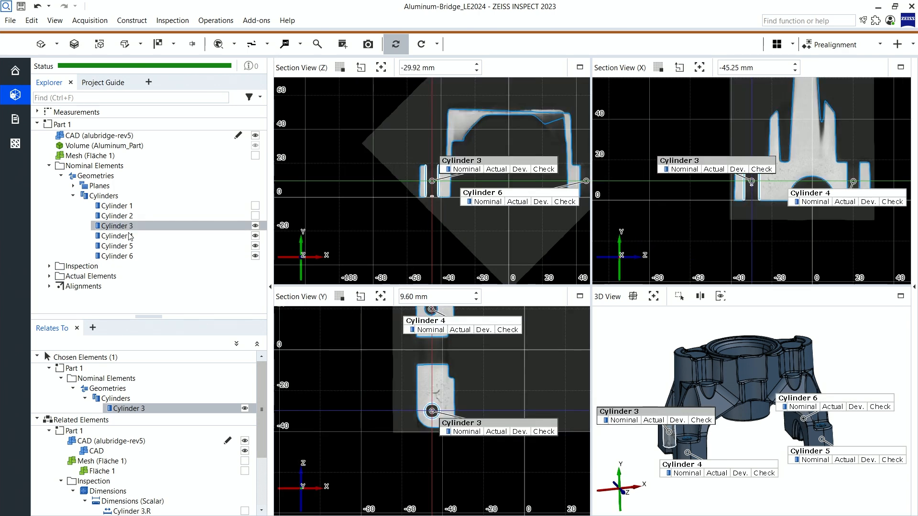
{"action": "left_click", "coordinate": [128, 238]}
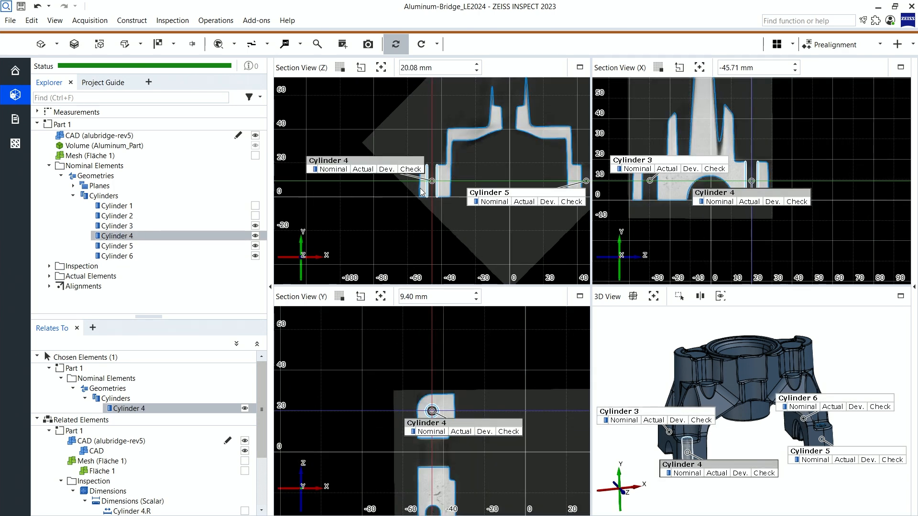
{"action": "scroll", "coordinate": [419, 188], "scroll_direction": "up", "scroll_amount": 5}
{"action": "left_click", "coordinate": [130, 247]}
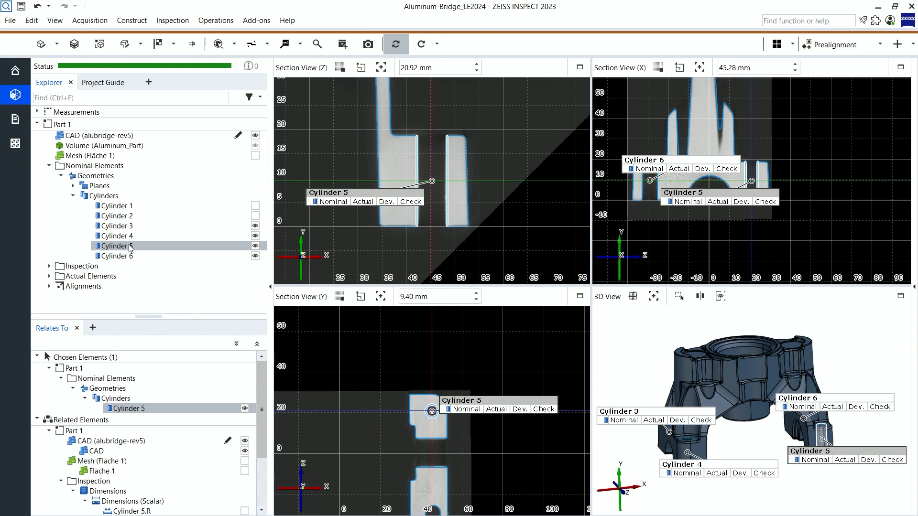
{"action": "left_click", "coordinate": [132, 256]}
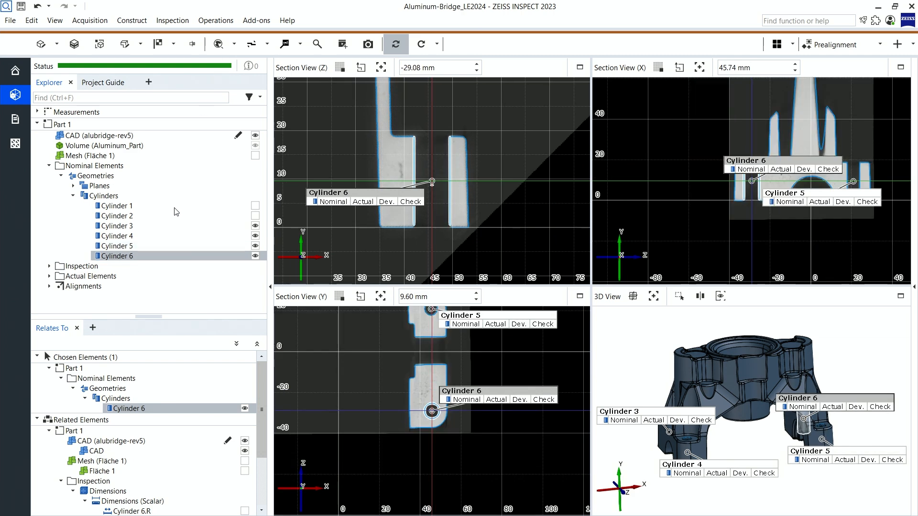
Step: Open the Multiview options for the views
{"action": "left_click", "coordinate": [56, 21]}
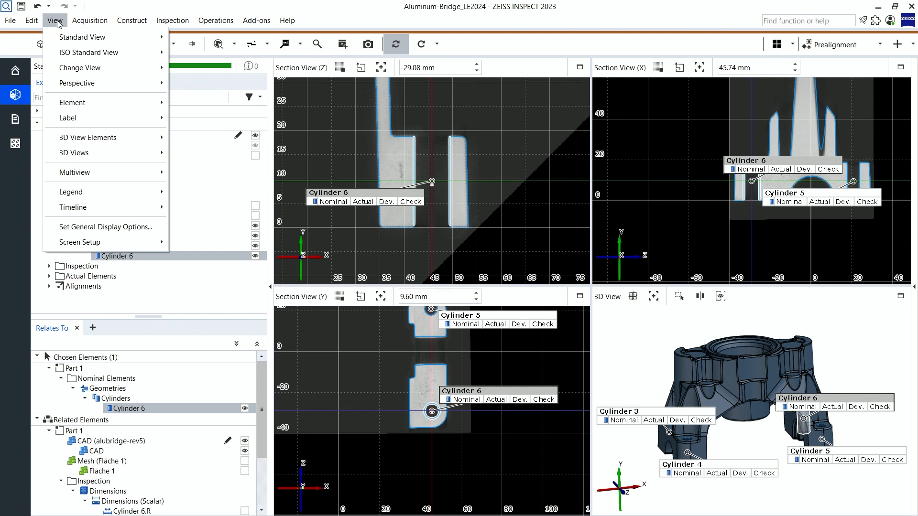
{"action": "mouse_move", "coordinate": [98, 171]}
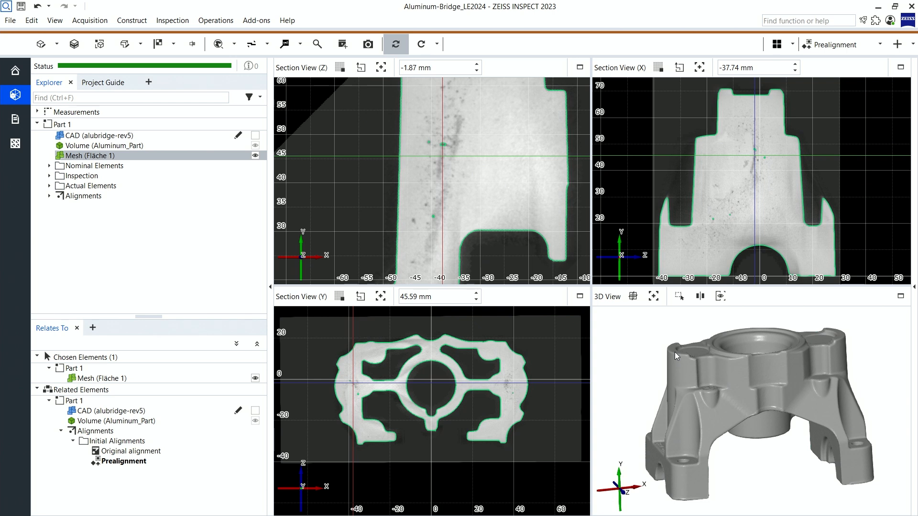
Step: Enable volumetric sampling with the Minimum method for the Z section view and examine the sampling boundaries in the X and Y sections
{"action": "left_click", "coordinate": [340, 68]}
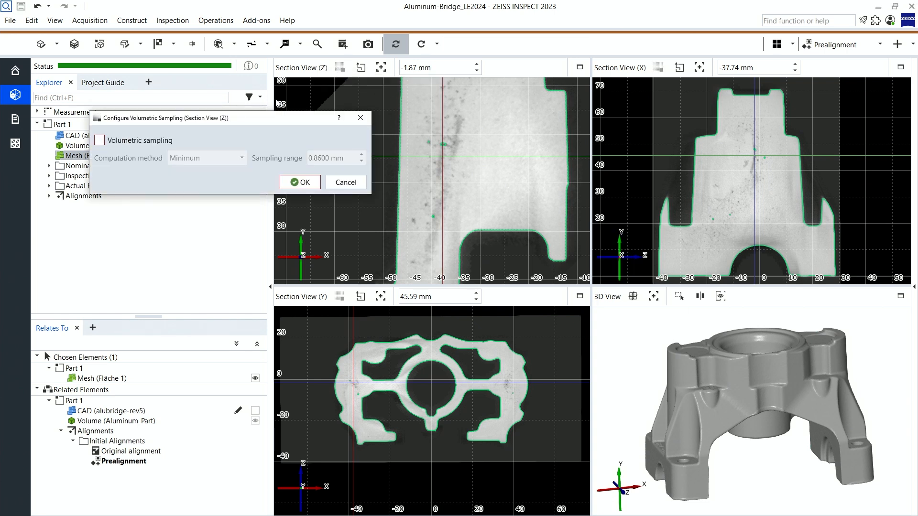
{"action": "left_click", "coordinate": [99, 140]}
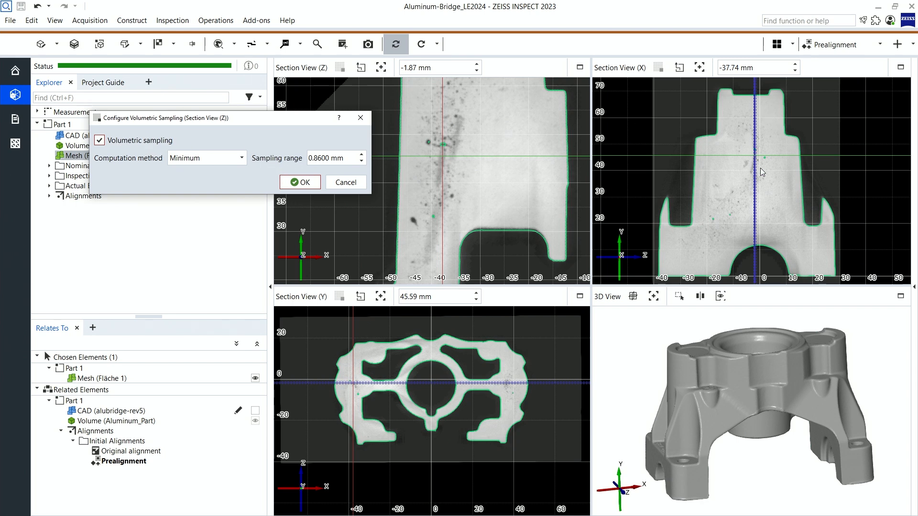
{"action": "scroll", "coordinate": [760, 168], "scroll_direction": "up", "scroll_amount": 8}
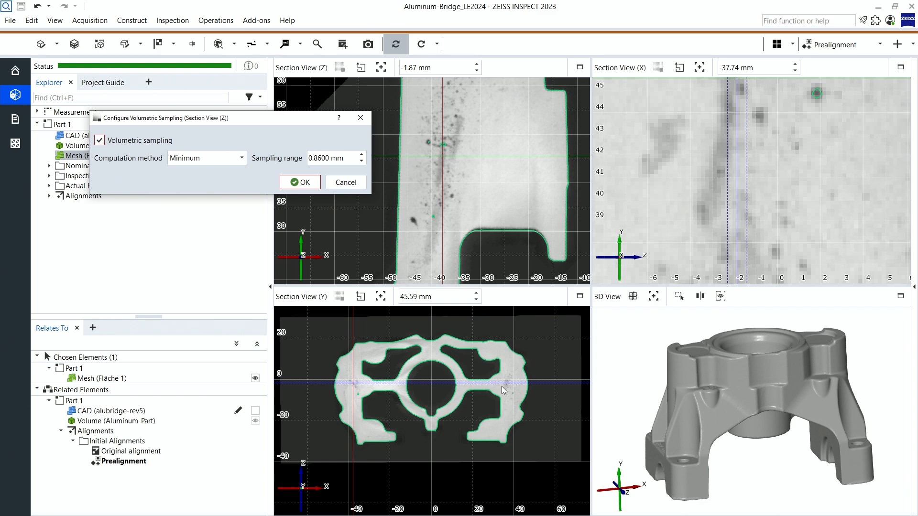
{"action": "scroll", "coordinate": [502, 389], "scroll_direction": "up", "scroll_amount": 8}
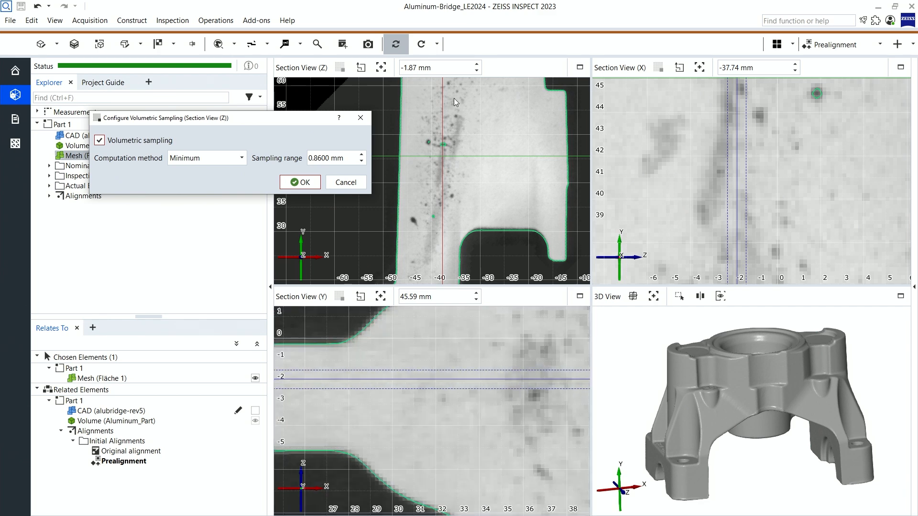
Step: Set the volumetric sampling range to 0.77 mm, apply it and inspect the pores in the Z section view
{"action": "scroll", "coordinate": [335, 155], "scroll_direction": "up", "scroll_amount": 5}
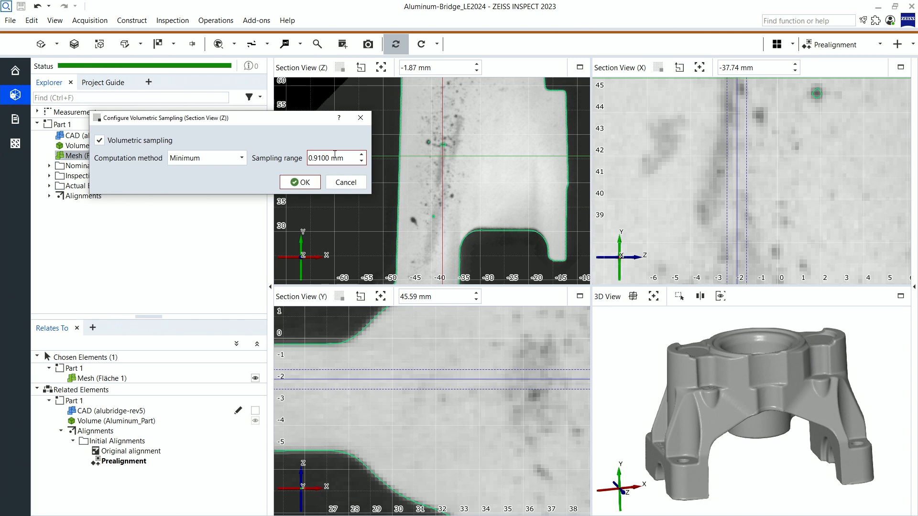
{"action": "scroll", "coordinate": [334, 155], "scroll_direction": "down", "scroll_amount": 1}
{"action": "scroll", "coordinate": [335, 155], "scroll_direction": "down", "scroll_amount": 12}
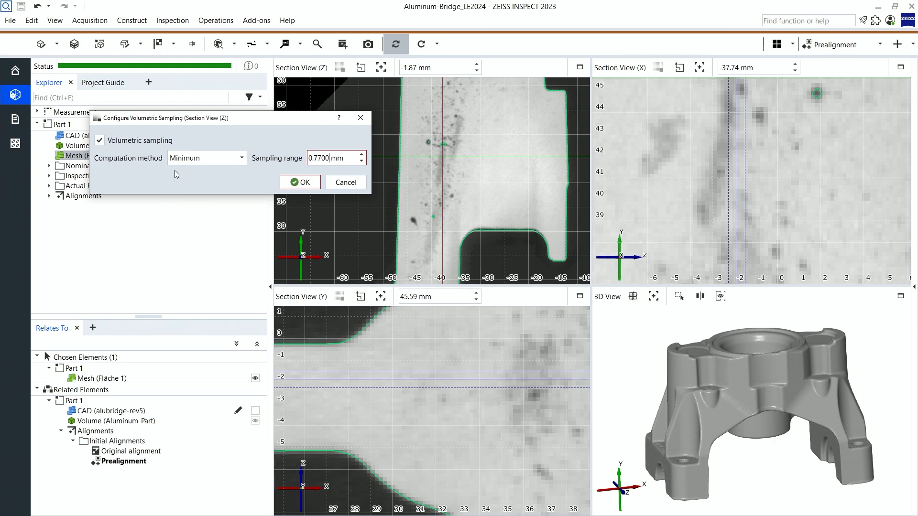
{"action": "scroll", "coordinate": [446, 153], "scroll_direction": "up", "scroll_amount": 5}
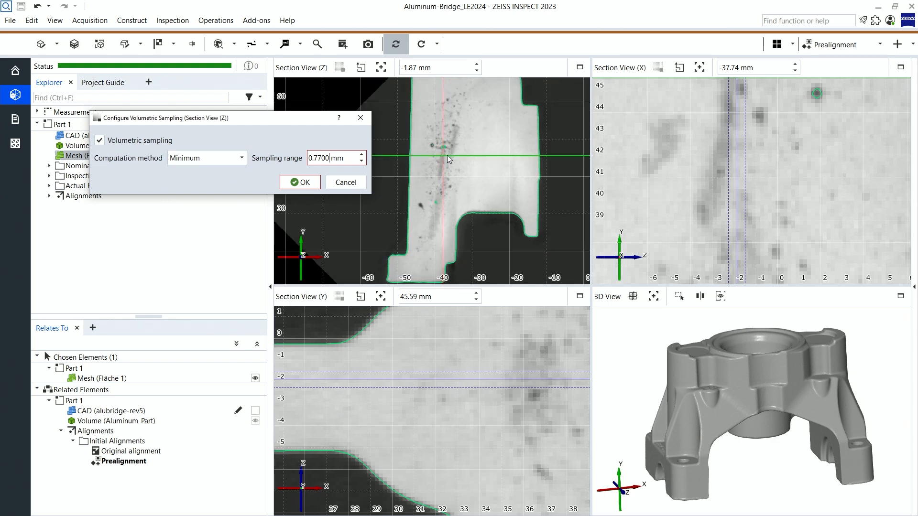
{"action": "scroll", "coordinate": [444, 152], "scroll_direction": "up", "scroll_amount": 1}
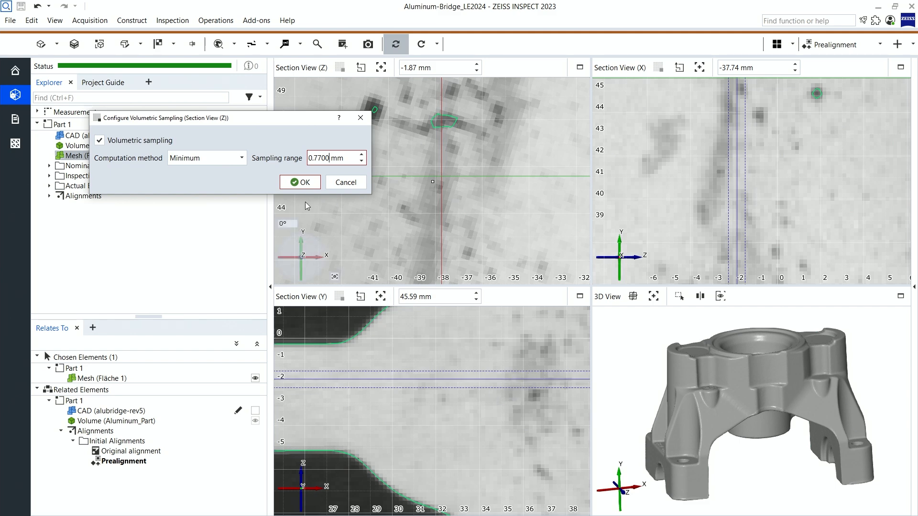
{"action": "left_click", "coordinate": [309, 185]}
{"action": "scroll", "coordinate": [387, 200], "scroll_direction": "down", "scroll_amount": 10}
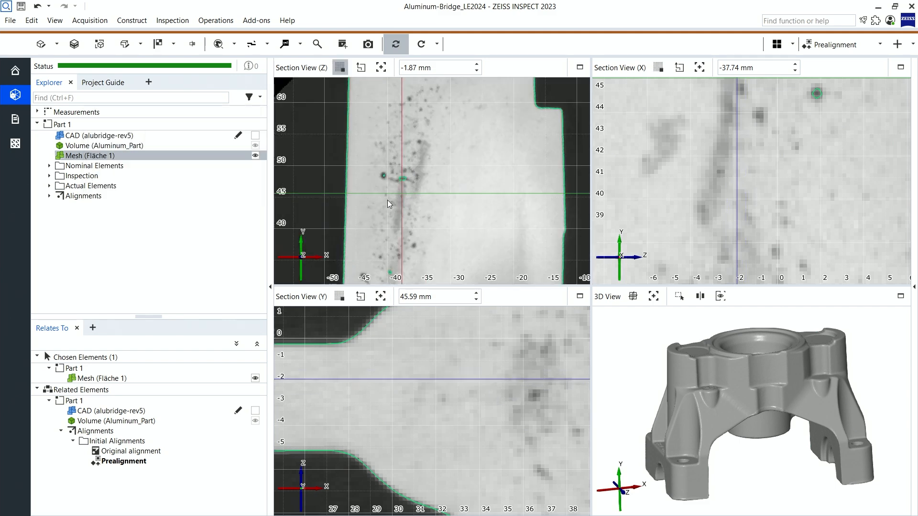
{"action": "scroll", "coordinate": [388, 203], "scroll_direction": "up", "scroll_amount": 5}
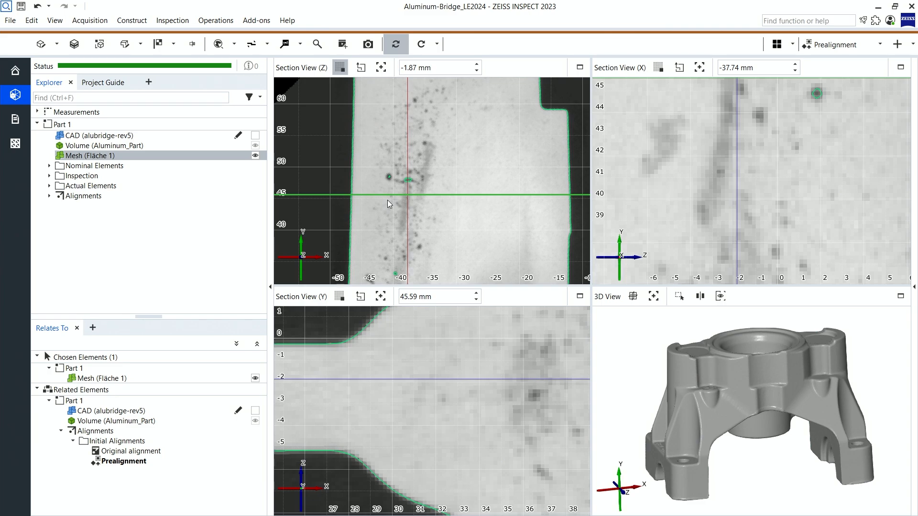